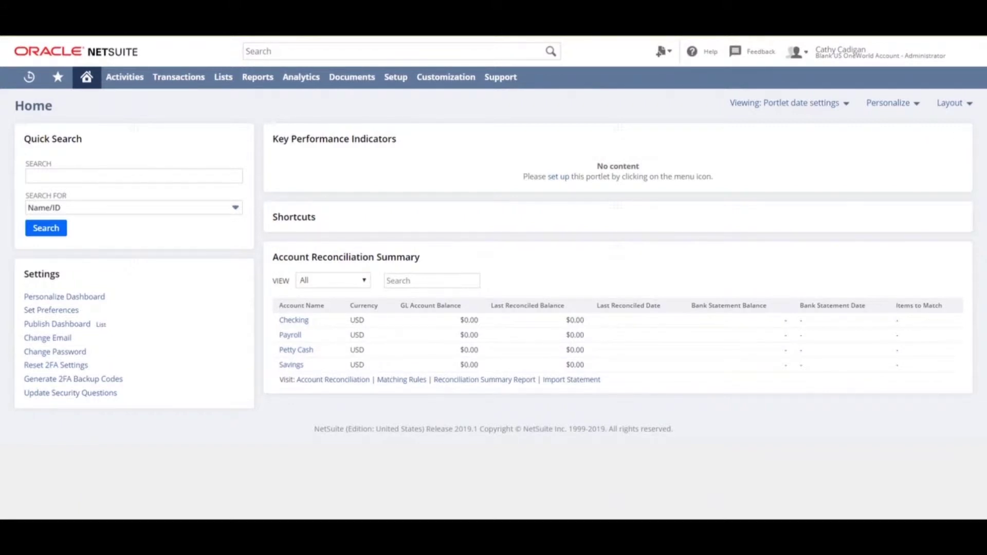
- Open the company's feature settings and save the accounting features with Installments enabled
{"action": "mouse_move", "coordinate": [395, 77]}
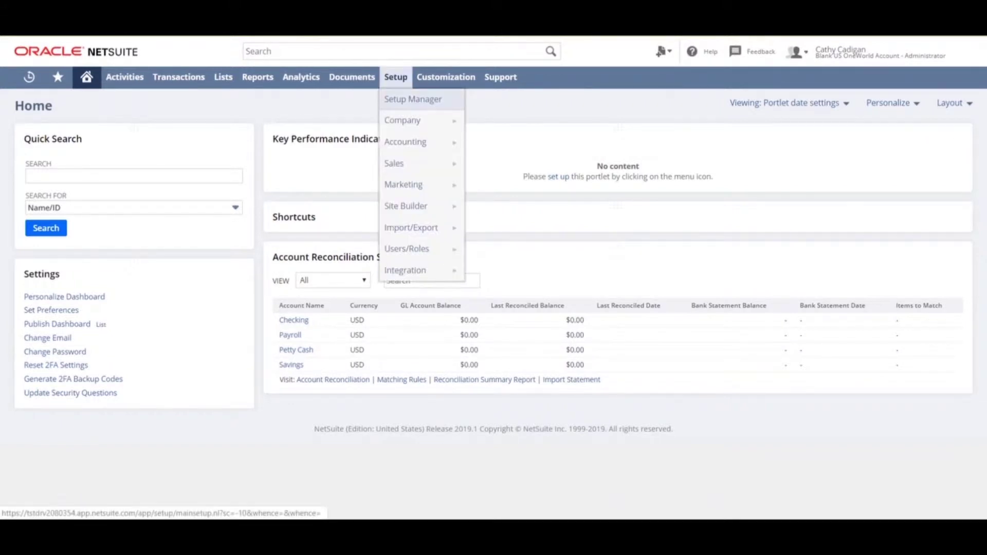
{"action": "mouse_move", "coordinate": [406, 120]}
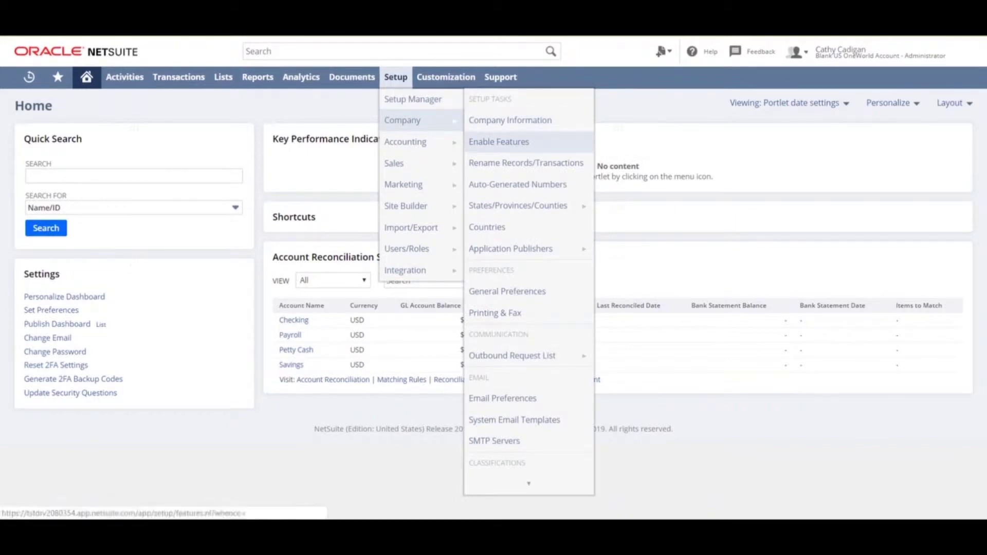
{"action": "left_click", "coordinate": [498, 141]}
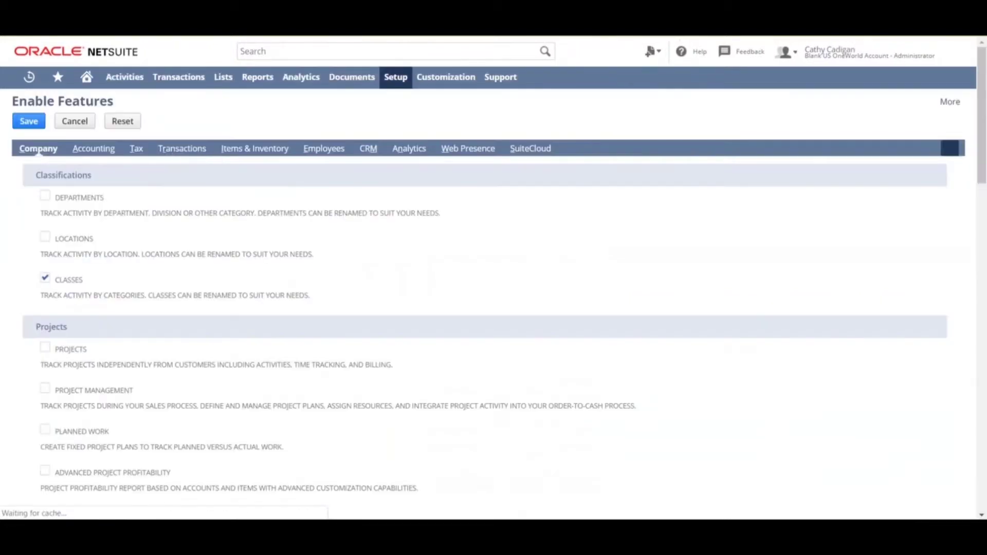
{"action": "left_click", "coordinate": [93, 148]}
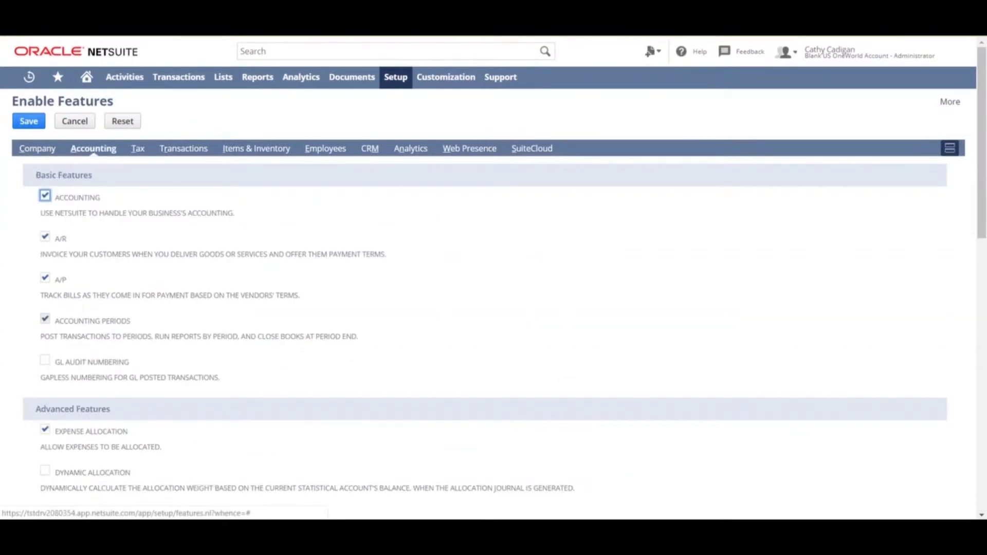
{"action": "scroll", "coordinate": [488, 303], "scroll_direction": "down", "scroll_amount": 13}
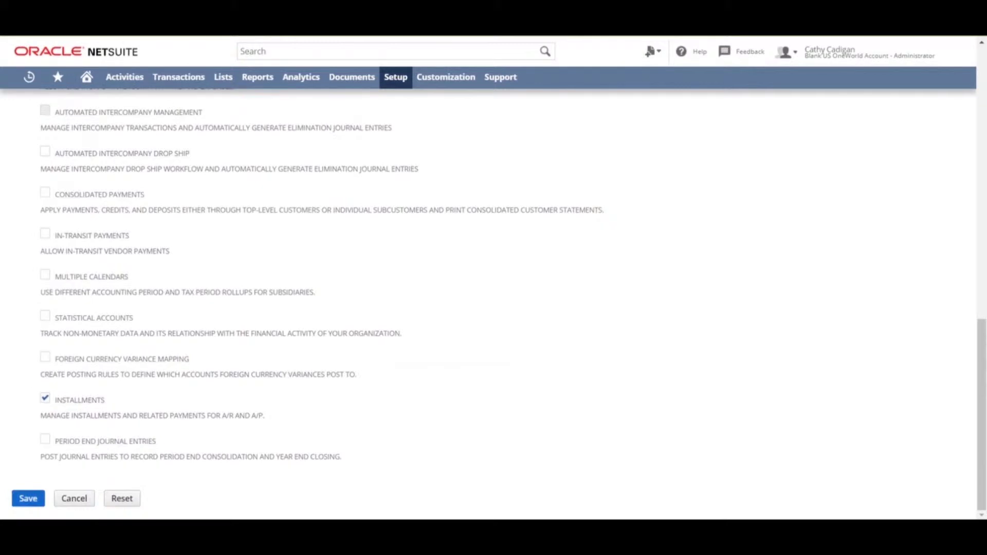
{"action": "left_click", "coordinate": [28, 499]}
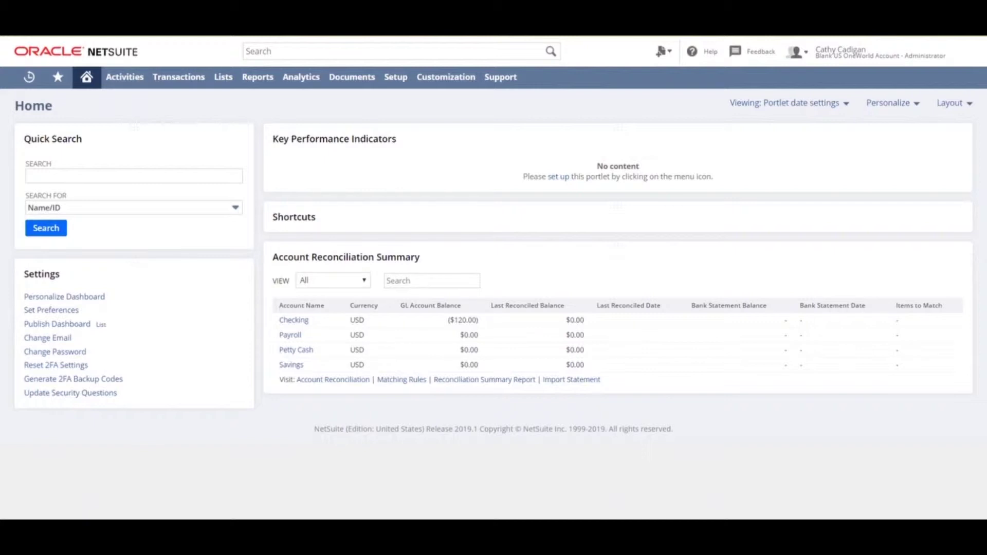
- Create a new Term record in the accounting lists and mark it as an installment term
{"action": "mouse_move", "coordinate": [395, 77]}
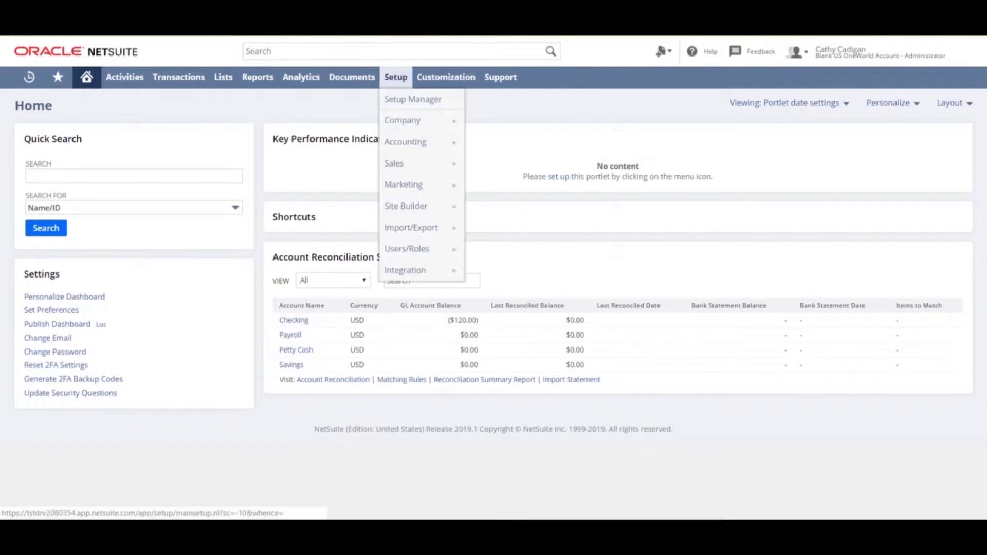
{"action": "mouse_move", "coordinate": [406, 142]}
{"action": "mouse_move", "coordinate": [499, 141]}
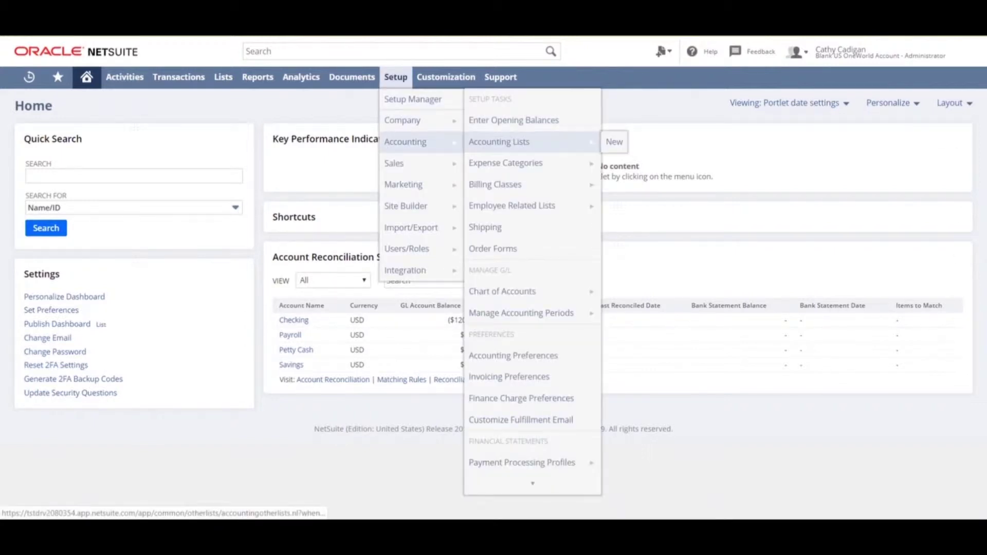
{"action": "left_click", "coordinate": [613, 142]}
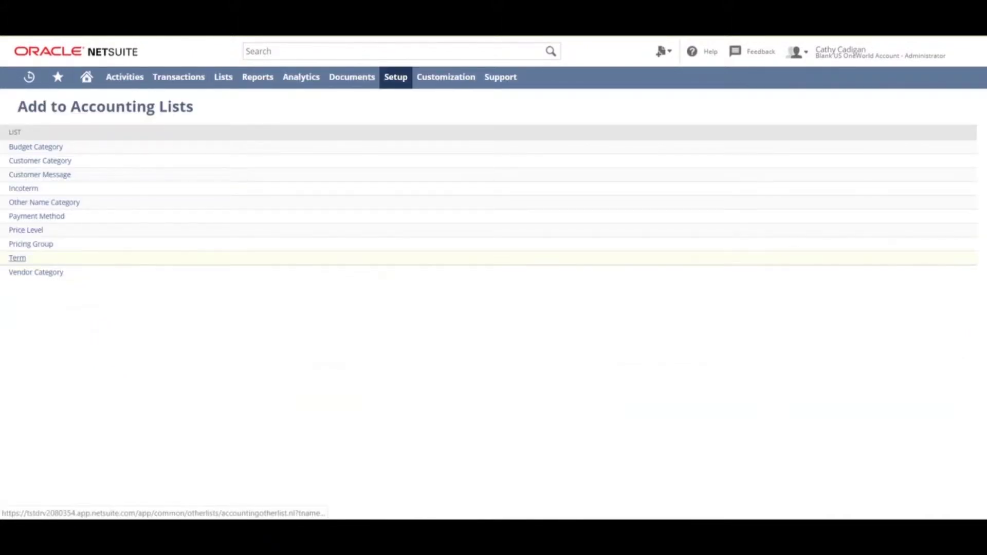
{"action": "left_click", "coordinate": [17, 258]}
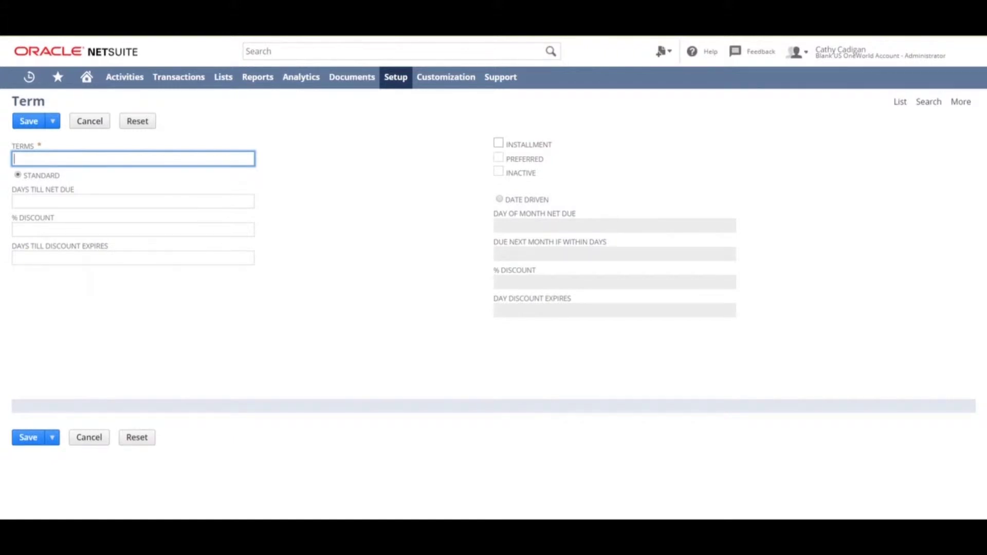
{"action": "left_click", "coordinate": [498, 143]}
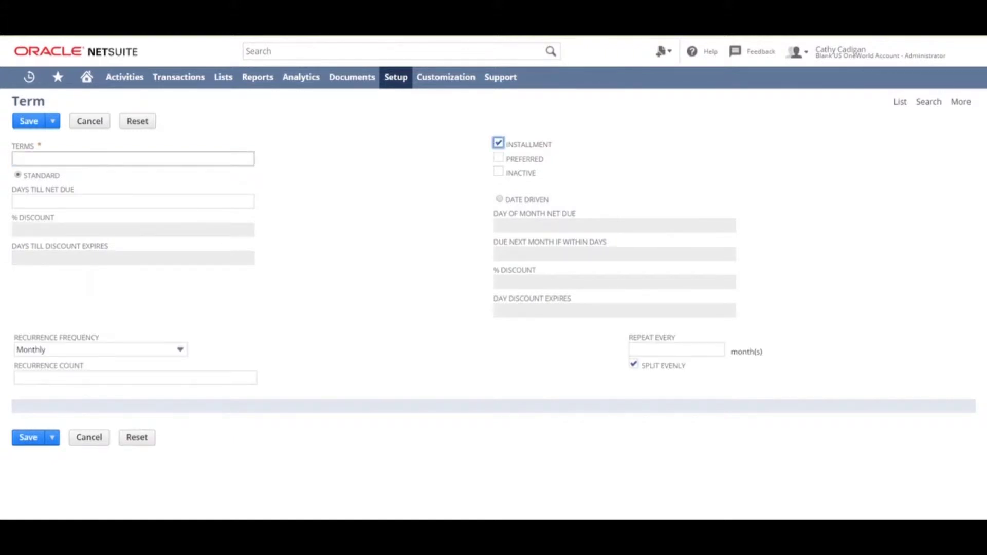
- Name the term "4 month" and set its days till net due to 30
{"action": "left_click", "coordinate": [134, 158]}
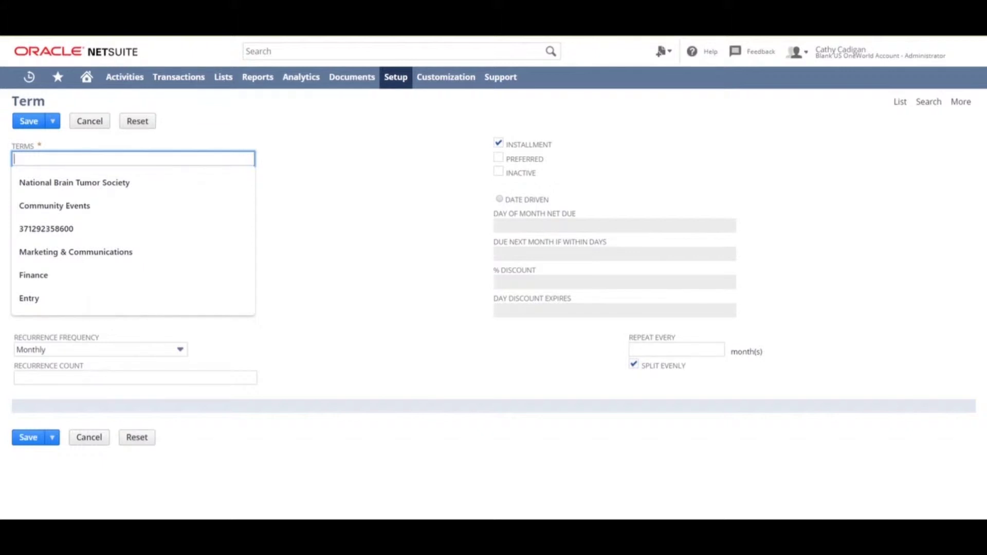
{"action": "type", "text": "4 month"}
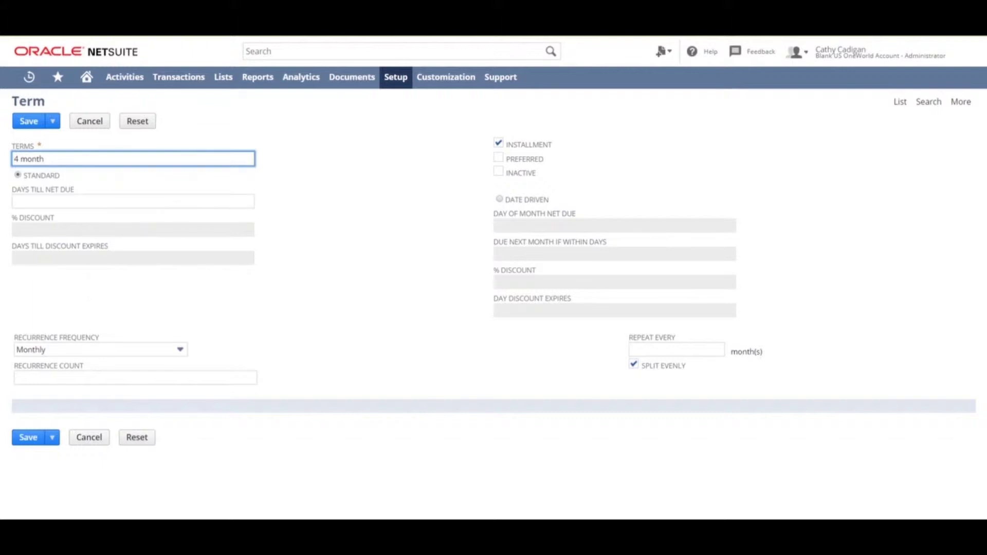
{"action": "key", "text": "Tab"}
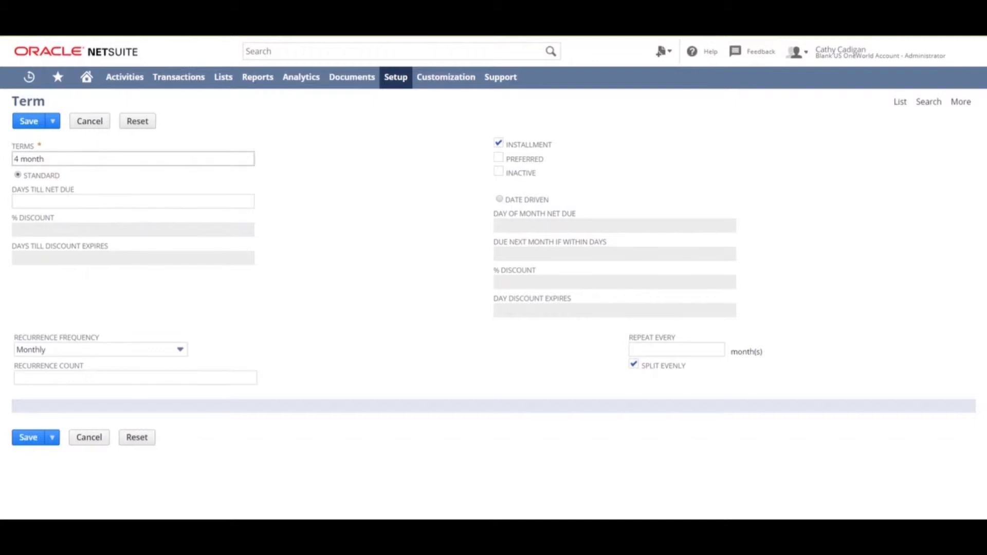
{"action": "left_click", "coordinate": [132, 201]}
{"action": "type", "text": "30"}
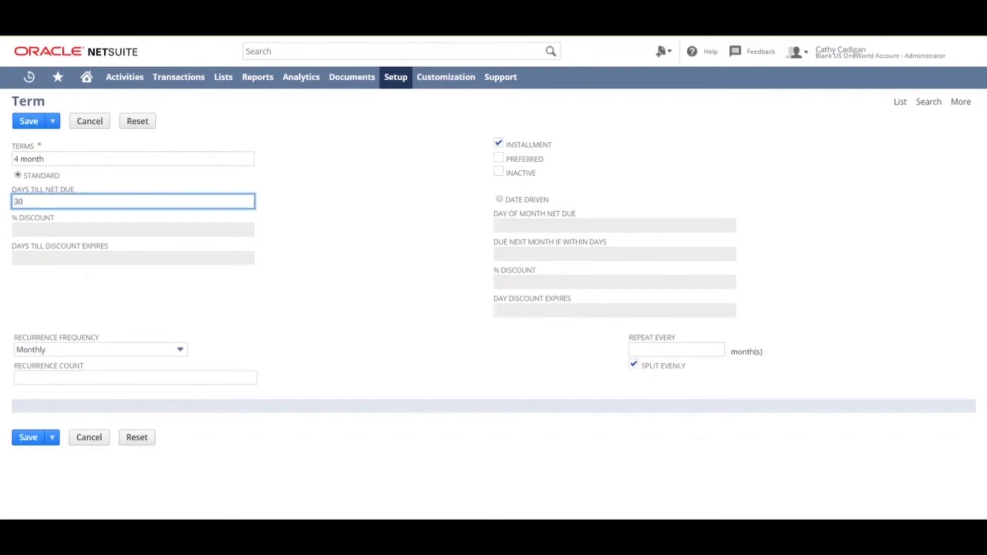
{"action": "key", "text": "Tab"}
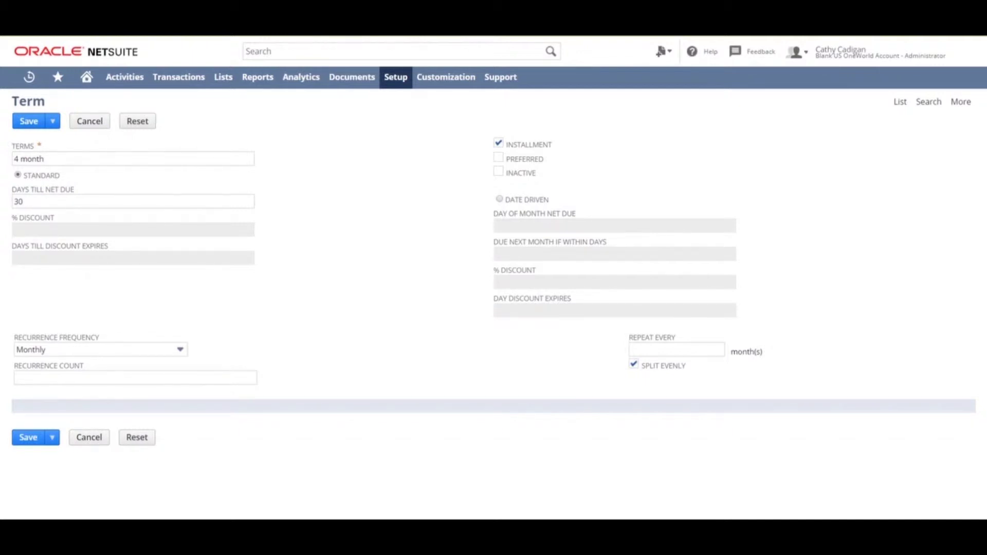
- Set the term to recur monthly with a recurrence count of 4, repeating every 1 month, and save it
{"action": "left_click", "coordinate": [180, 349]}
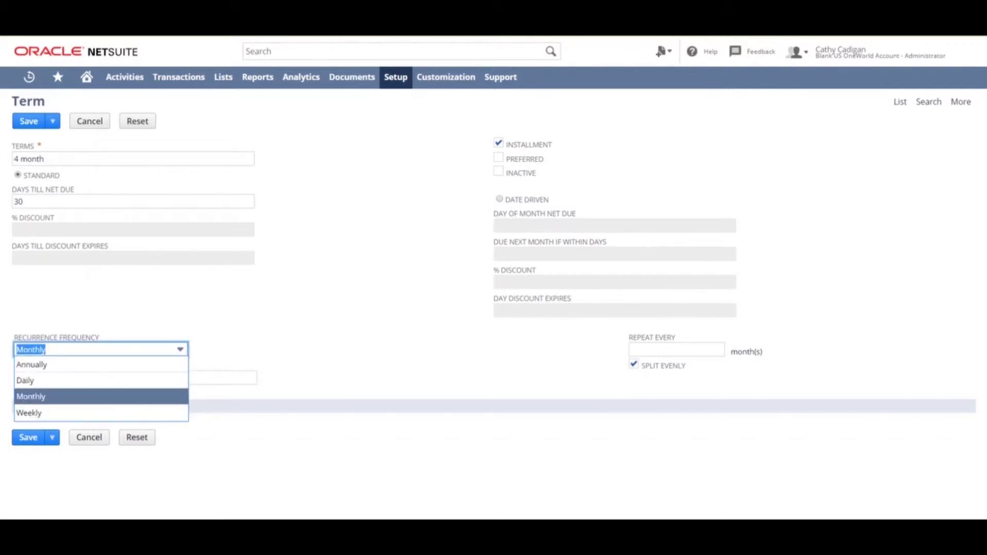
{"action": "left_click", "coordinate": [101, 396]}
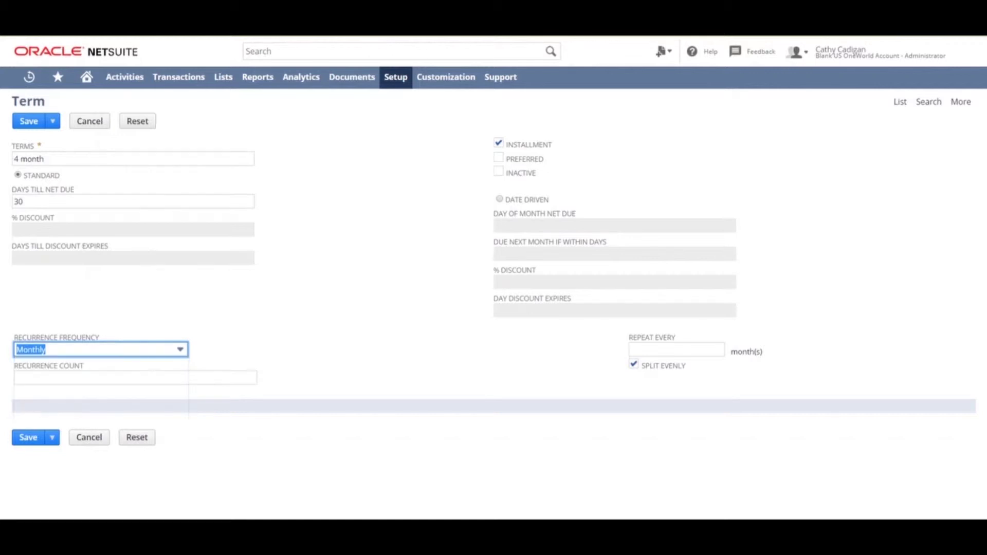
{"action": "left_click", "coordinate": [135, 378]}
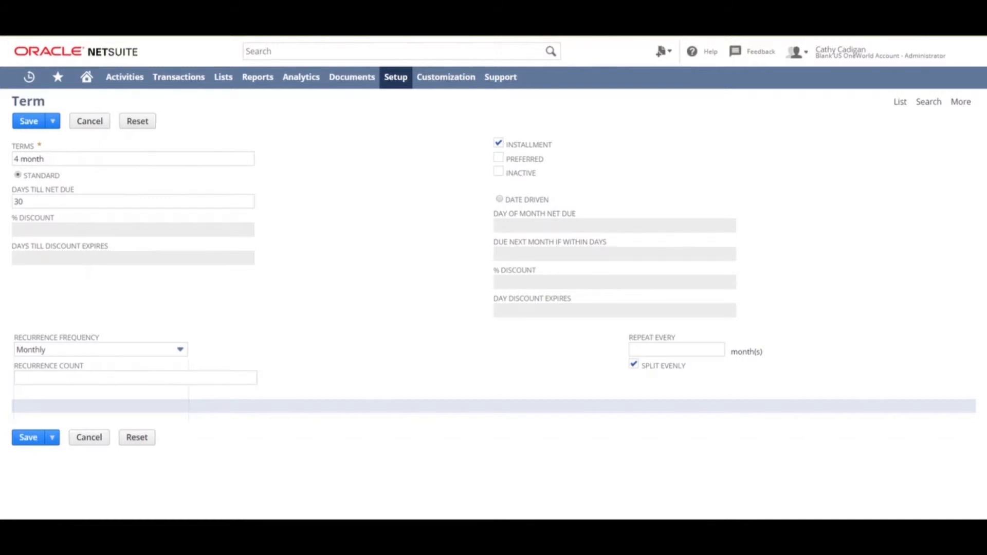
{"action": "left_click", "coordinate": [135, 378]}
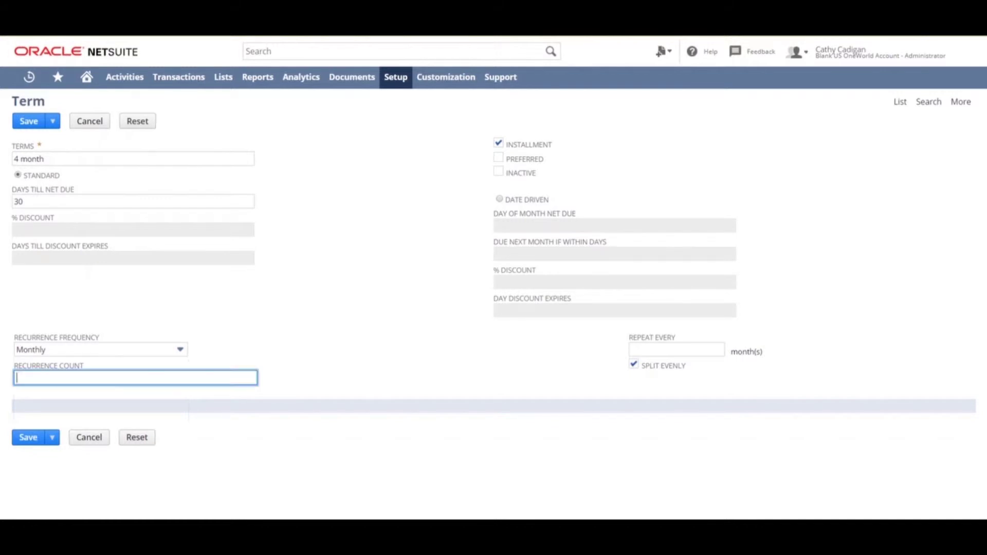
{"action": "type", "text": "4"}
{"action": "key", "text": "Tab"}
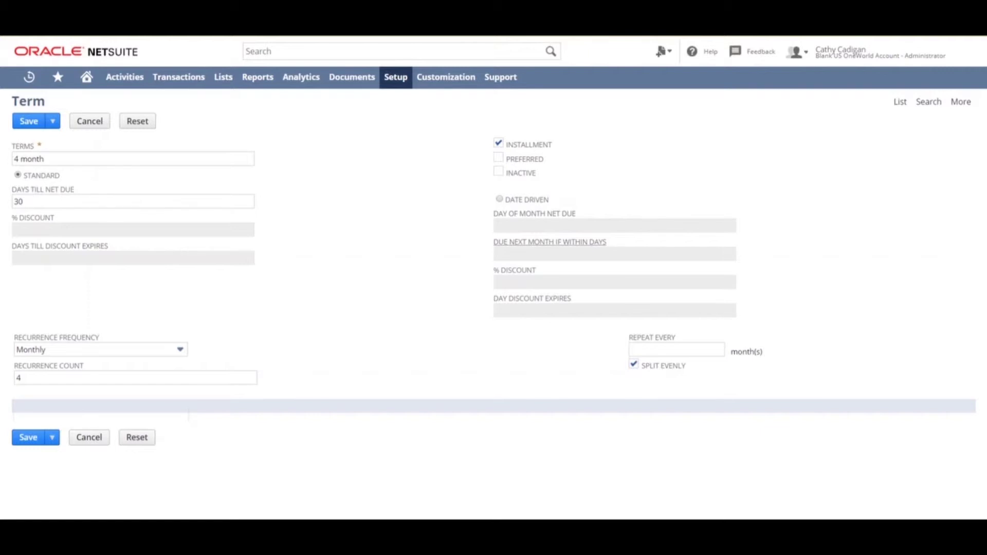
{"action": "left_click", "coordinate": [663, 350]}
{"action": "type", "text": "1"}
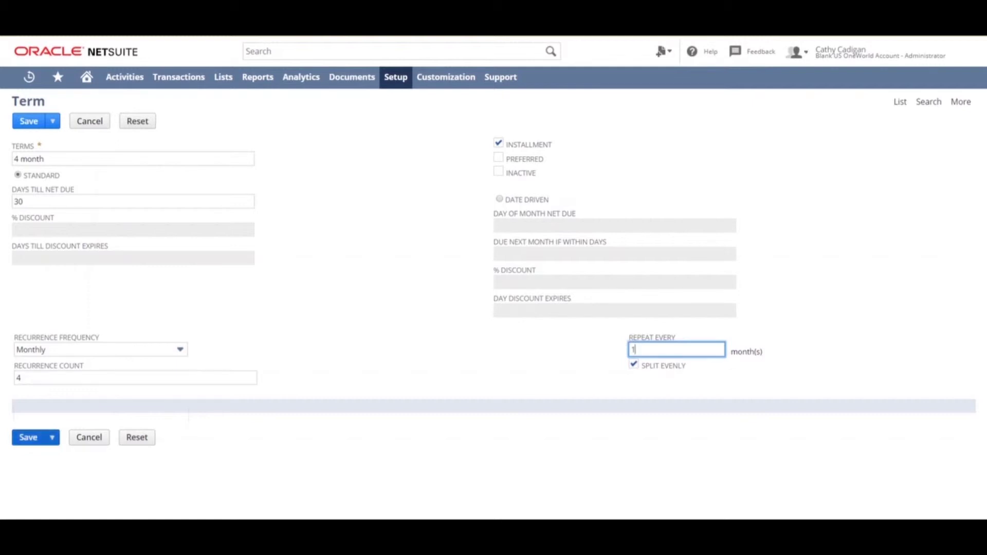
{"action": "left_click", "coordinate": [28, 437]}
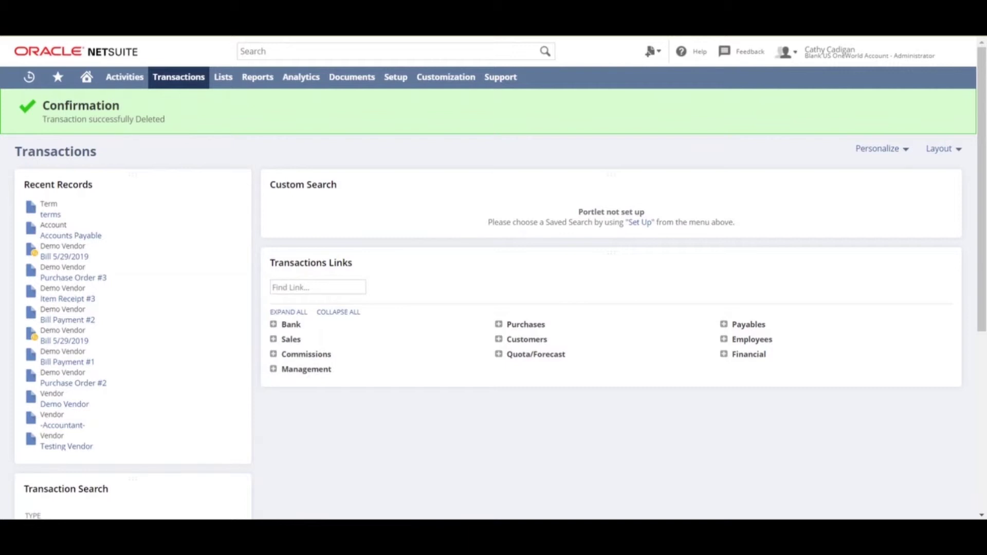
- Start a new sales invoice and choose Test Customer as its customer
{"action": "mouse_move", "coordinate": [179, 77]}
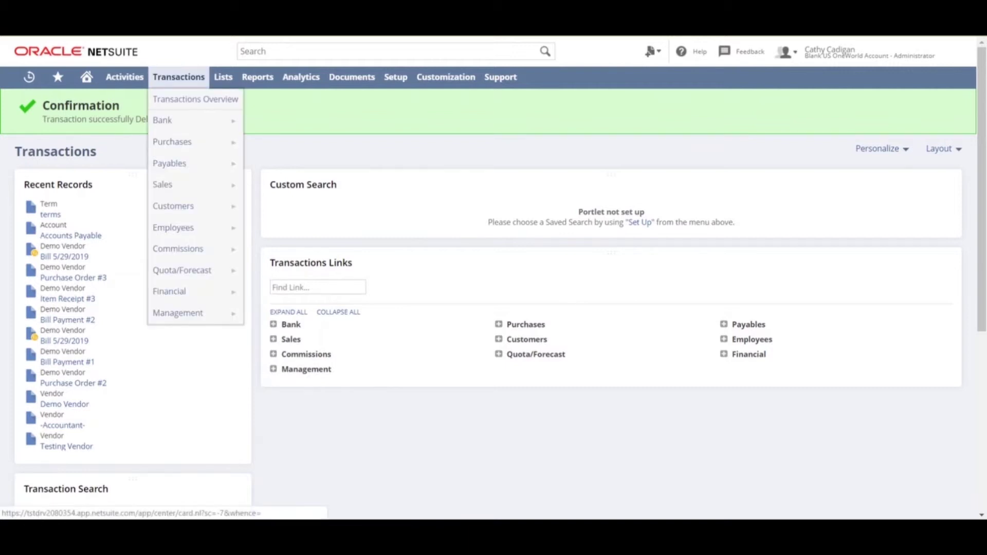
{"action": "mouse_move", "coordinate": [169, 184]}
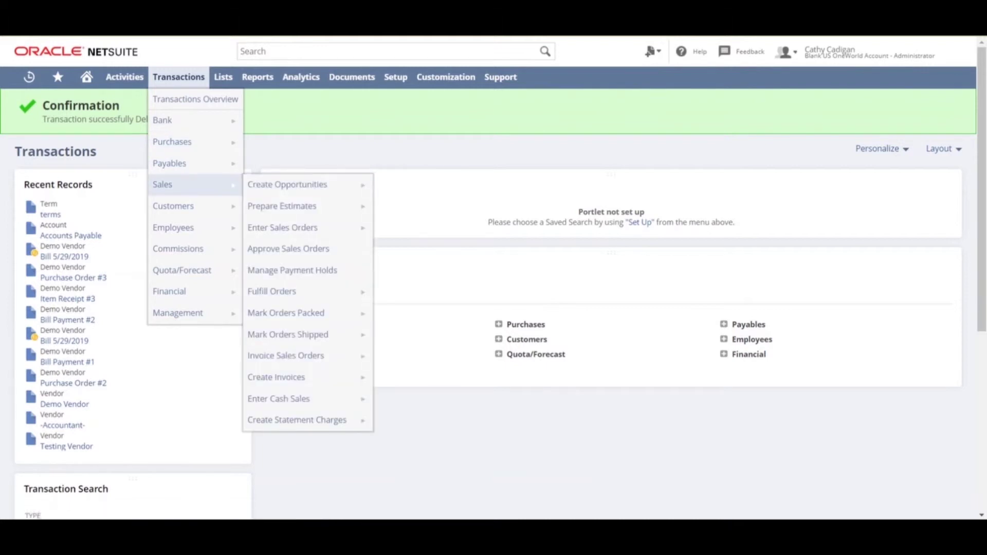
{"action": "mouse_move", "coordinate": [288, 377]}
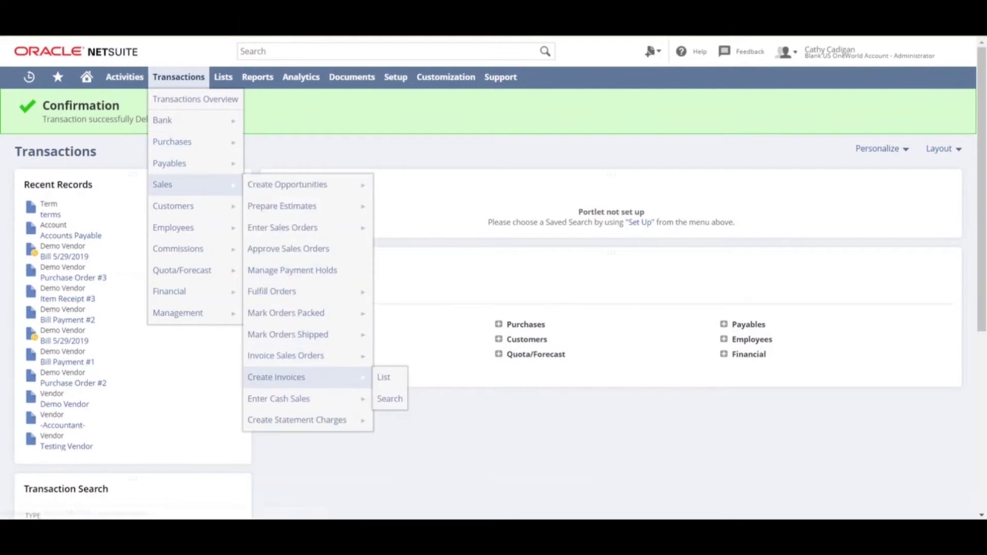
{"action": "left_click", "coordinate": [276, 378]}
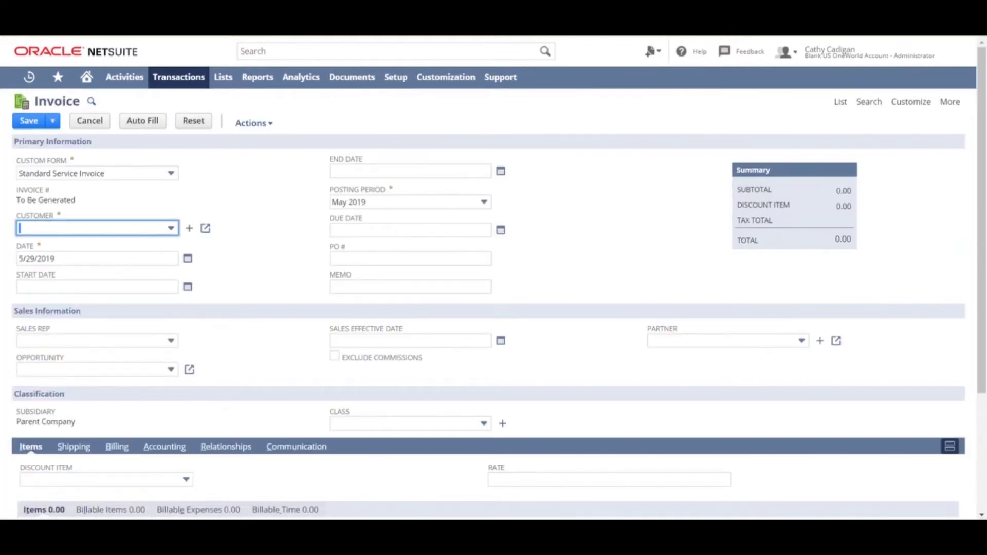
{"action": "left_click", "coordinate": [171, 228]}
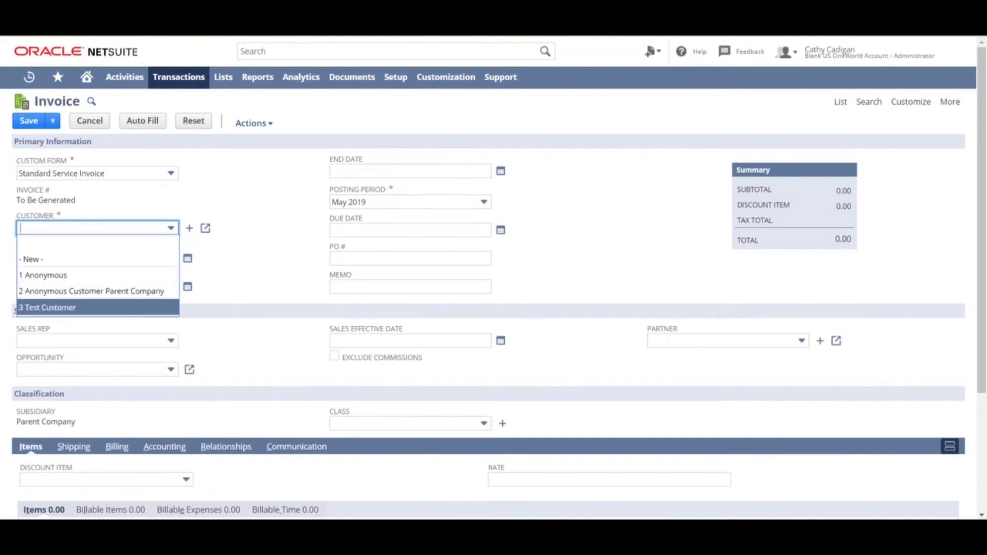
{"action": "key", "text": "Return"}
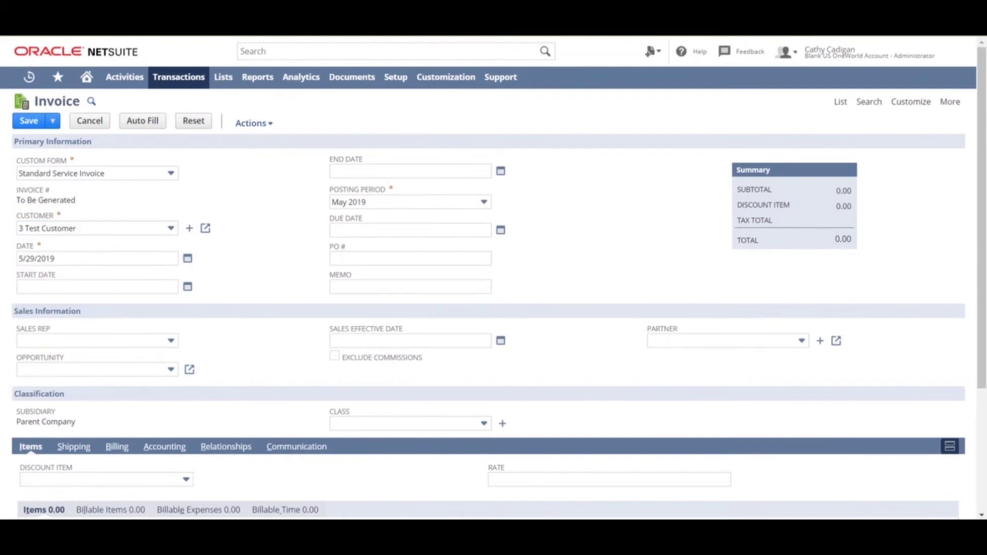
- Add a Machine Engine line with serial number ME4321 to the invoice, accepting the reorder notice
{"action": "scroll", "coordinate": [493, 288], "scroll_direction": "down", "scroll_amount": 3}
{"action": "left_click", "coordinate": [166, 434]}
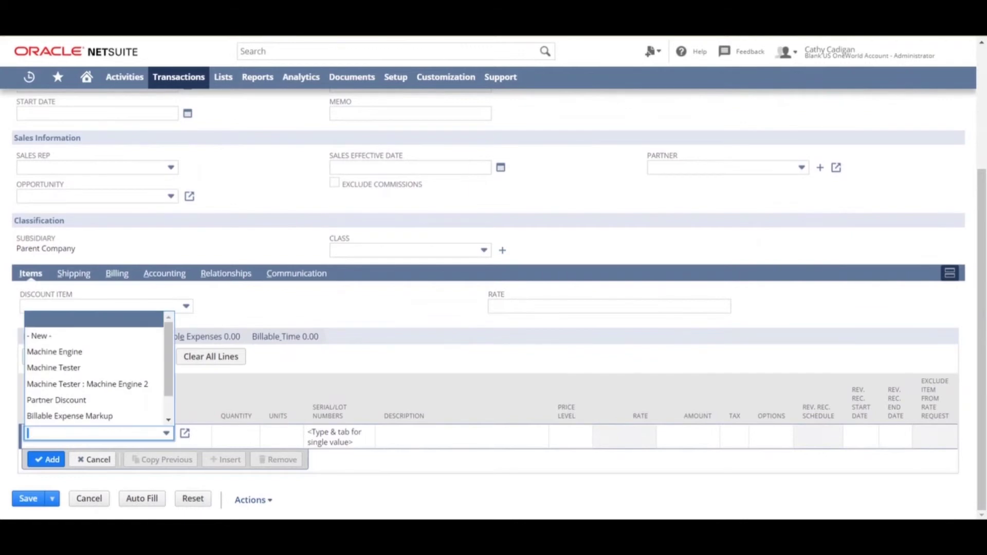
{"action": "key", "text": "Return"}
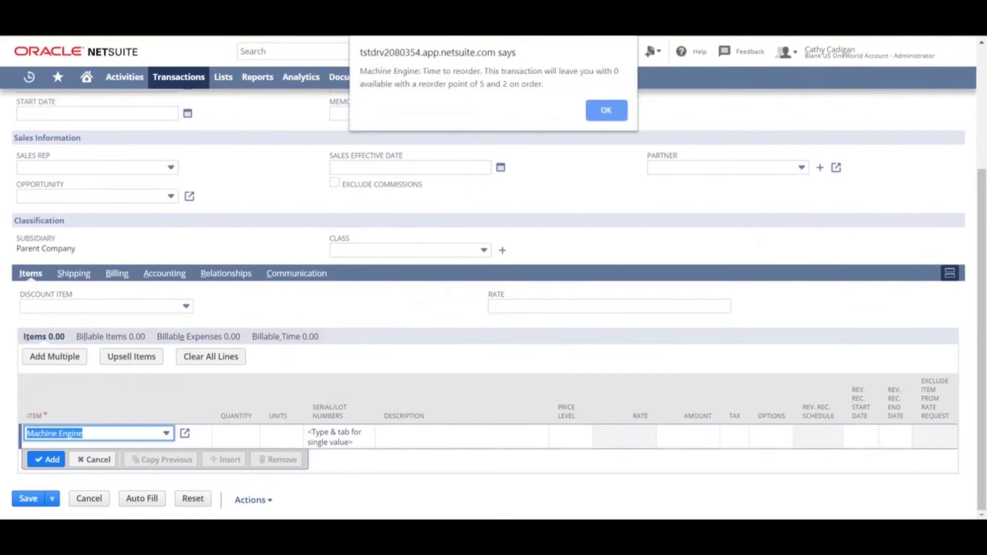
{"action": "key", "text": "Return"}
{"action": "left_click", "coordinate": [334, 437]}
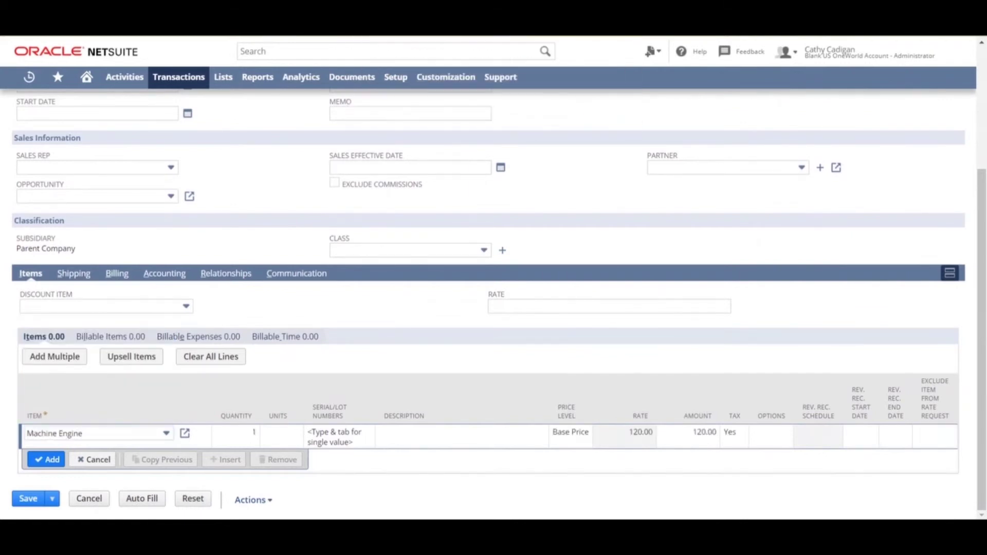
{"action": "left_click", "coordinate": [266, 413]}
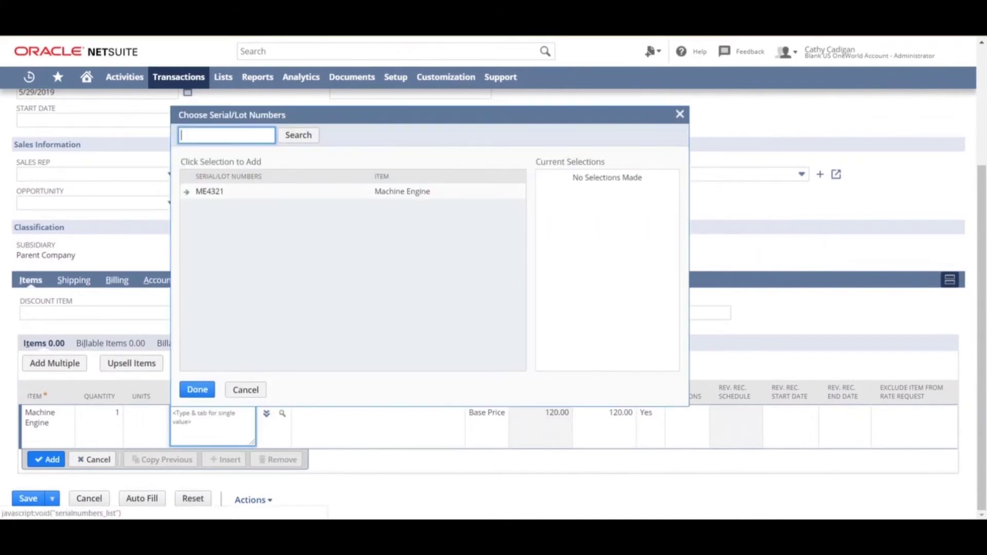
{"action": "left_click", "coordinate": [210, 191]}
{"action": "left_click", "coordinate": [196, 389]}
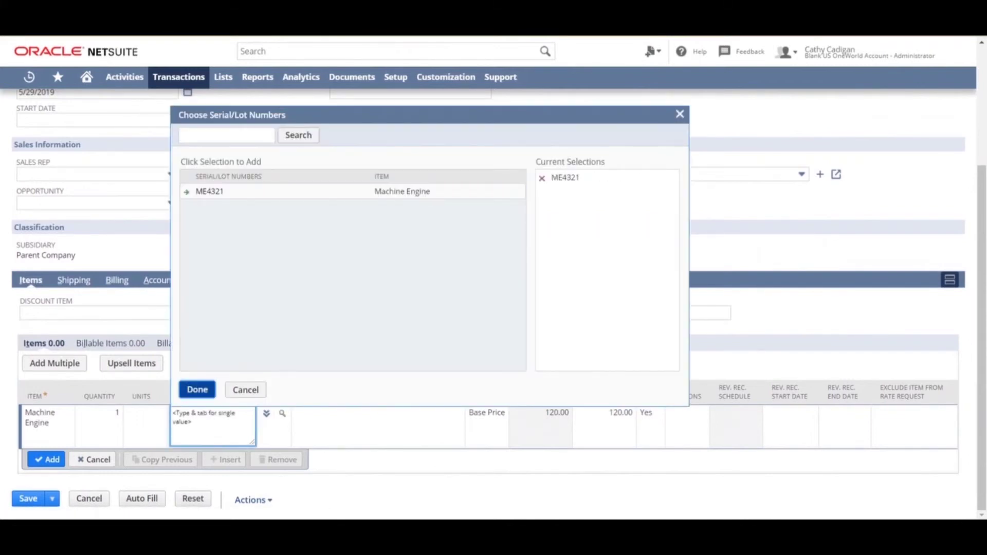
{"action": "left_click", "coordinate": [45, 459]}
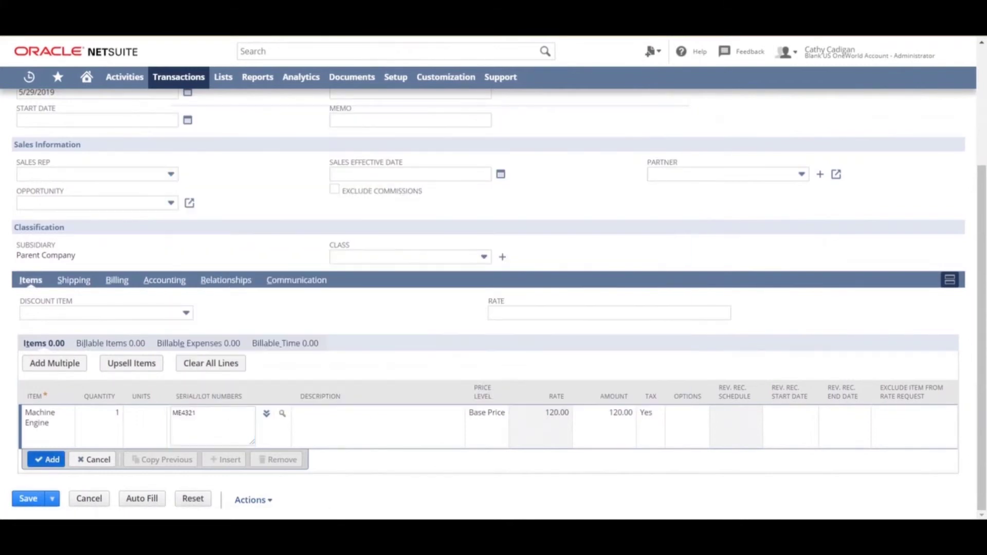
- Set the invoice's billing terms to "4 month" and save the invoice
{"action": "left_click", "coordinate": [117, 273]}
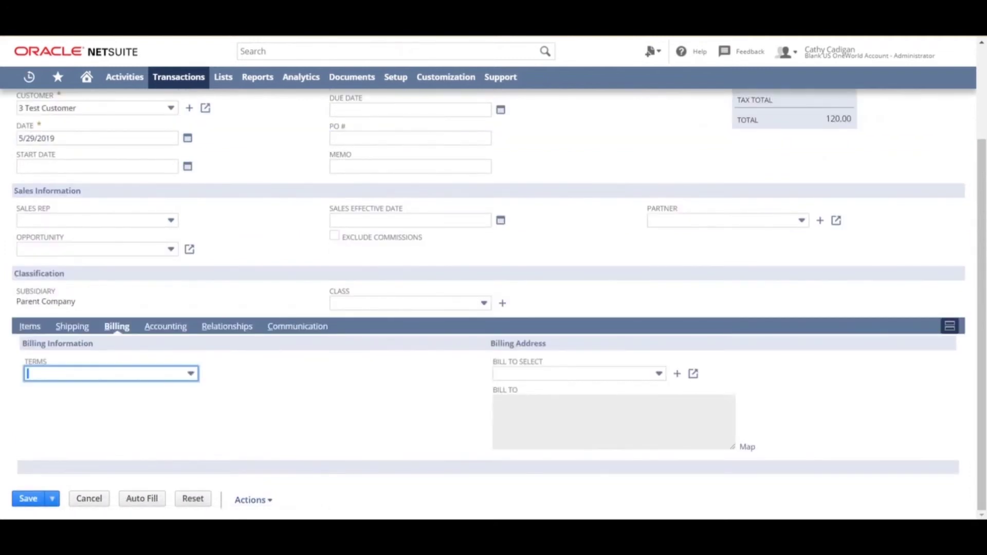
{"action": "key", "text": "Down"}
{"action": "key", "text": "Down"}
{"action": "key", "text": "Down"}
{"action": "key", "text": "Down"}
{"action": "key", "text": "Down"}
{"action": "key", "text": "Return"}
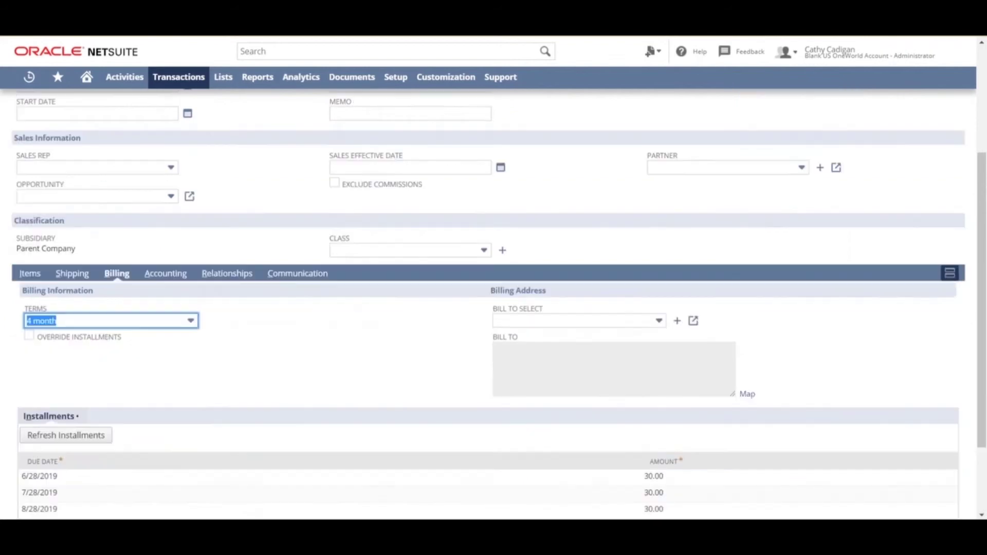
{"action": "scroll", "coordinate": [488, 373], "scroll_direction": "down", "scroll_amount": 2}
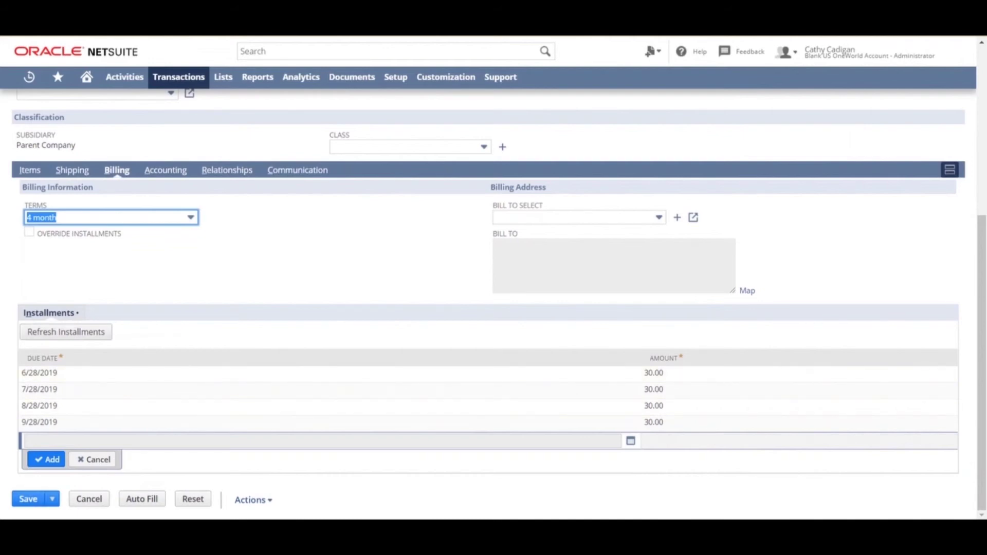
{"action": "left_click", "coordinate": [29, 499]}
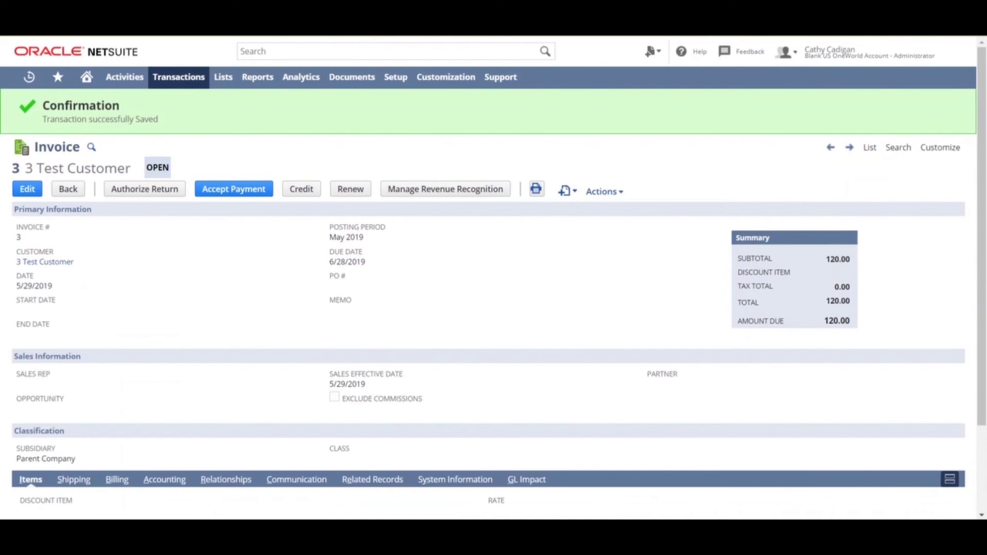
- Review the installment schedule in the saved invoice's billing details, including each installment's due date, amount and status
{"action": "scroll", "coordinate": [494, 306], "scroll_direction": "down", "scroll_amount": 2}
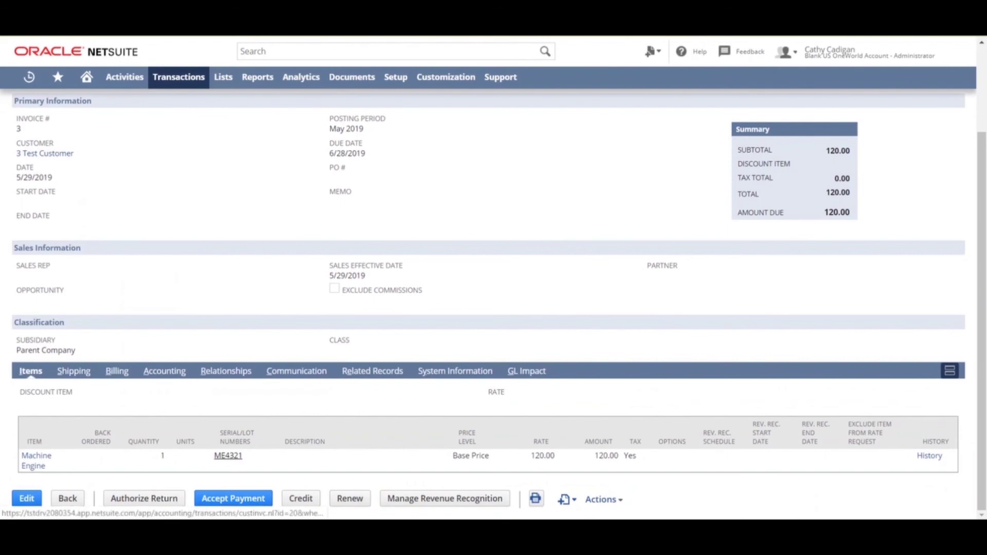
{"action": "left_click", "coordinate": [116, 371]}
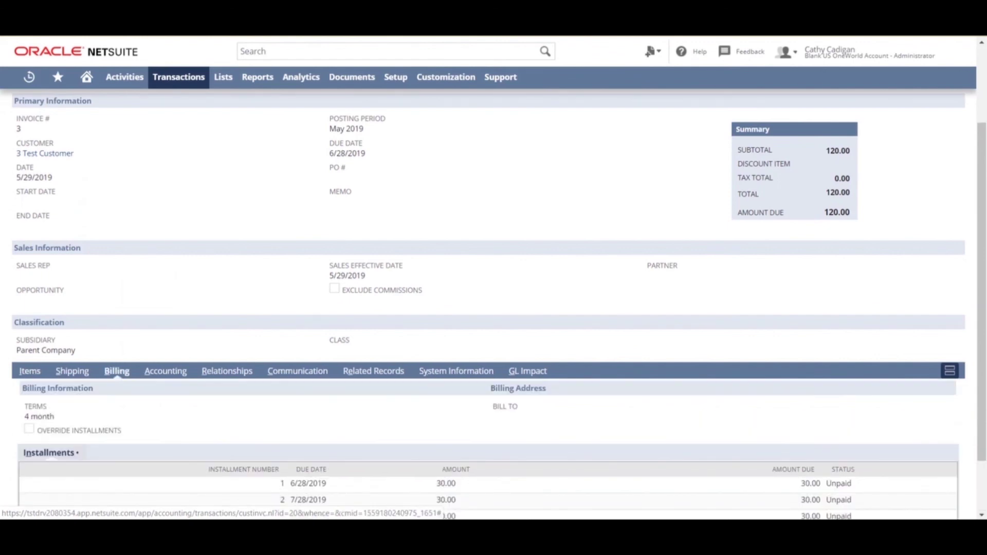
{"action": "scroll", "coordinate": [494, 305], "scroll_direction": "down", "scroll_amount": 2}
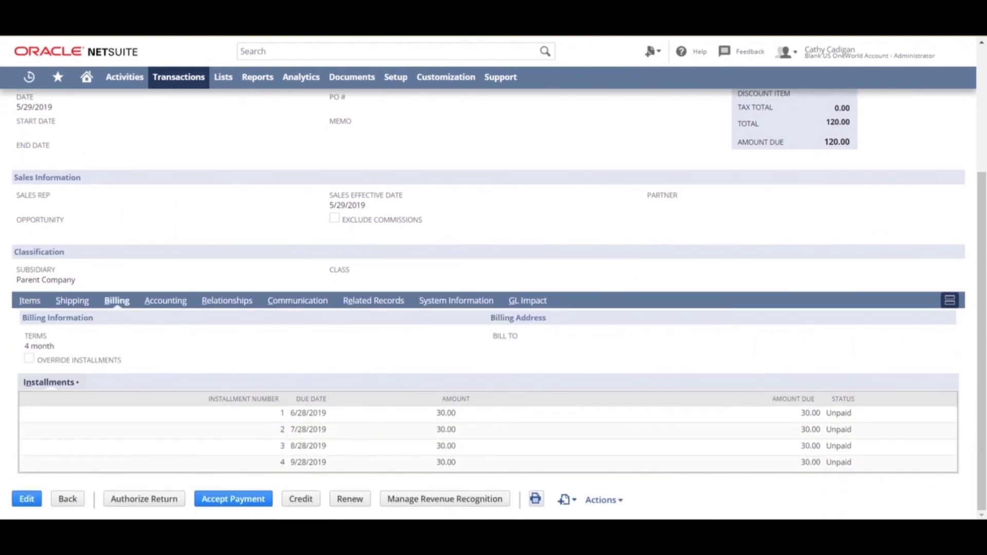